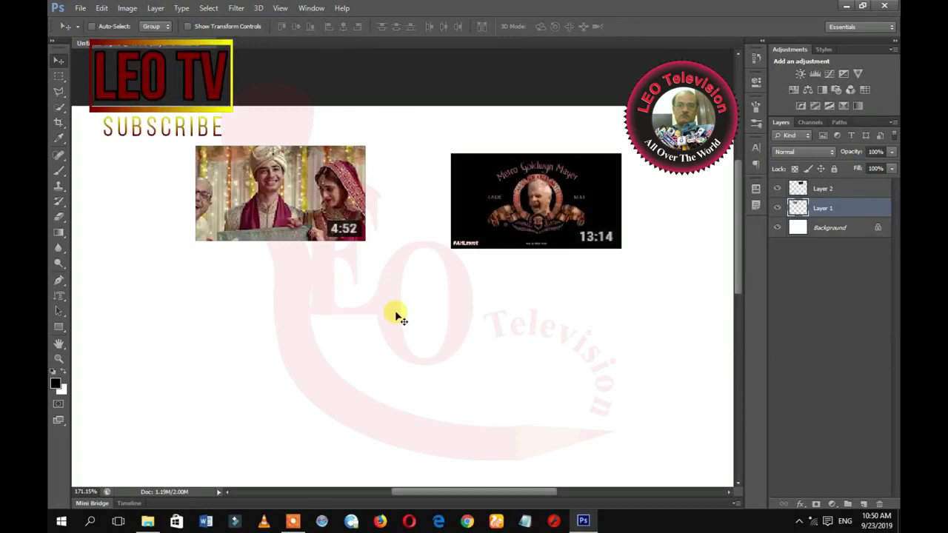
Move the MGM thumbnail on Layer 2 lower on the page.
{"action": "left_click", "coordinate": [821, 188]}
{"action": "left_click_drag", "start_coordinate": [576, 254], "coordinate": [487, 228]}
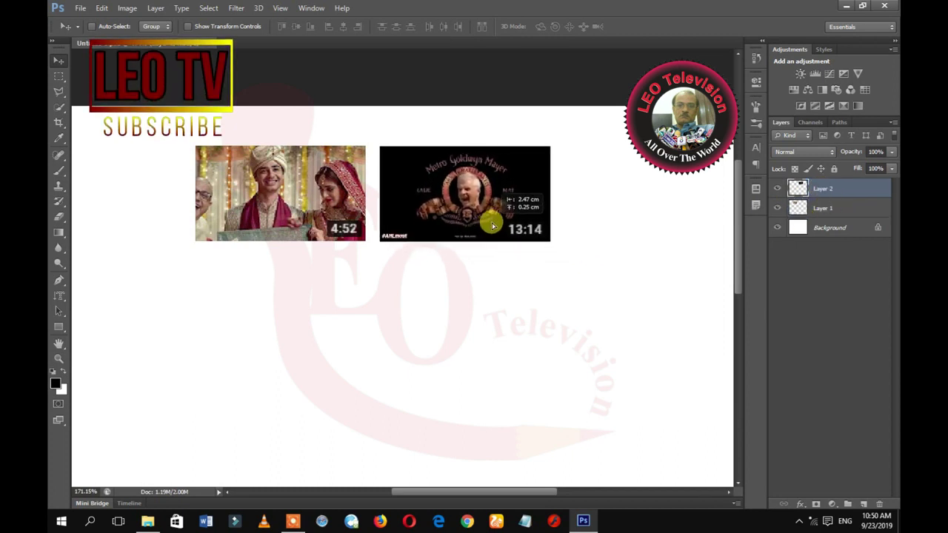
{"action": "left_click_drag", "start_coordinate": [418, 231], "coordinate": [399, 383]}
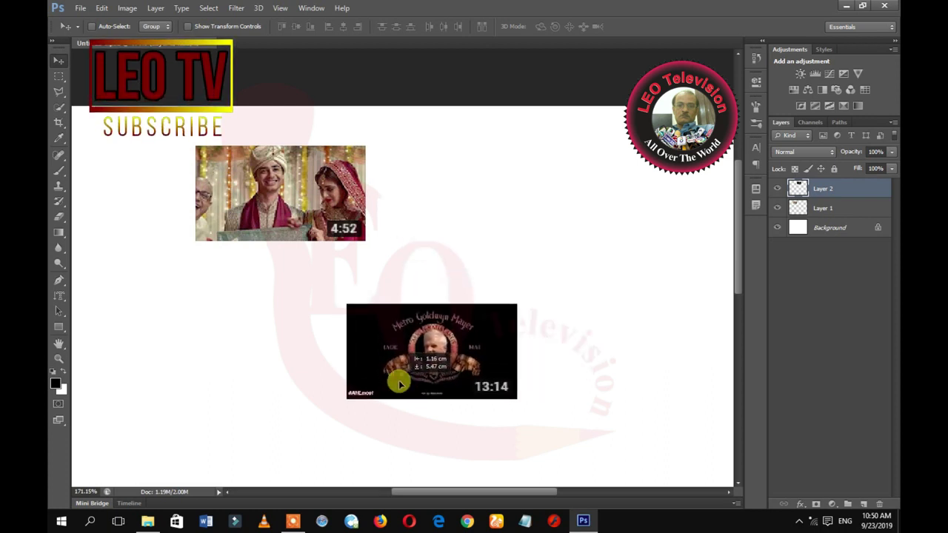
{"action": "mouse_move", "coordinate": [328, 200]}
{"action": "left_mouse_down"}
{"action": "mouse_move", "coordinate": [319, 226]}
{"action": "mouse_move", "coordinate": [326, 218]}
{"action": "mouse_move", "coordinate": [247, 164]}
{"action": "left_mouse_up"}
Select Layer 1 and zoom in around the MGM thumbnail.
{"action": "left_click", "coordinate": [823, 209]}
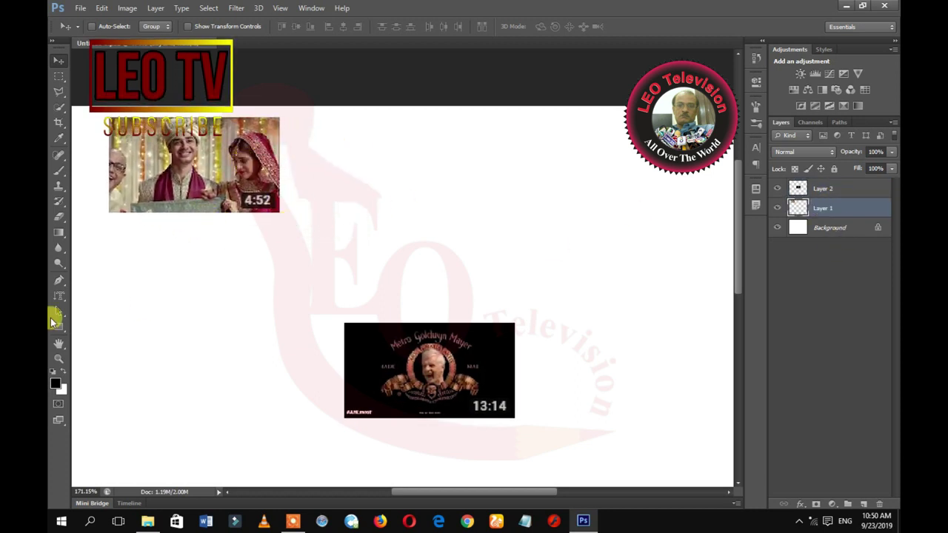
{"action": "left_click", "coordinate": [59, 358]}
{"action": "left_click_drag", "start_coordinate": [323, 302], "coordinate": [539, 423]}
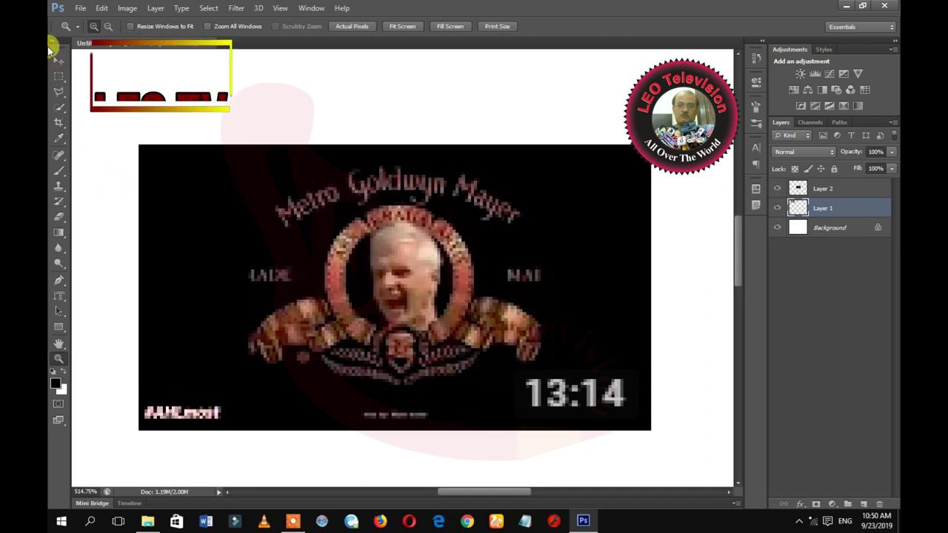
Draw an elliptical selection centred inside the MGM logo's ring.
{"action": "left_click", "coordinate": [66, 79]}
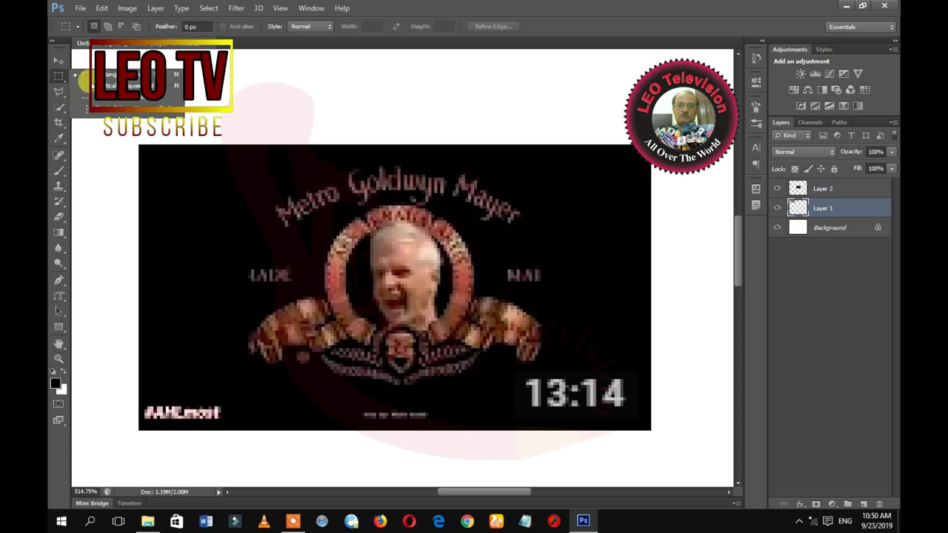
{"action": "left_click", "coordinate": [111, 86]}
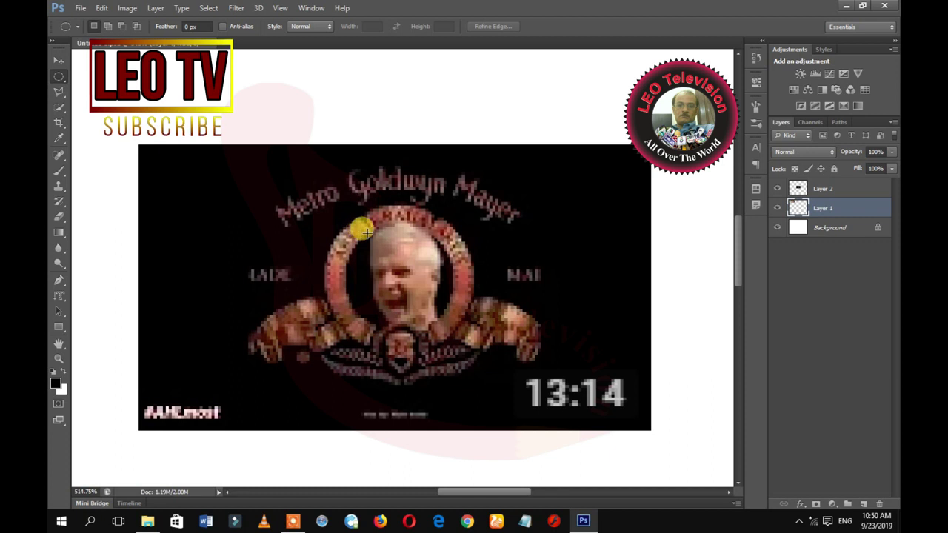
{"action": "mouse_move", "coordinate": [354, 234]}
{"action": "left_mouse_down"}
{"action": "mouse_move", "coordinate": [388, 254]}
{"action": "mouse_move", "coordinate": [474, 349]}
{"action": "left_mouse_up"}
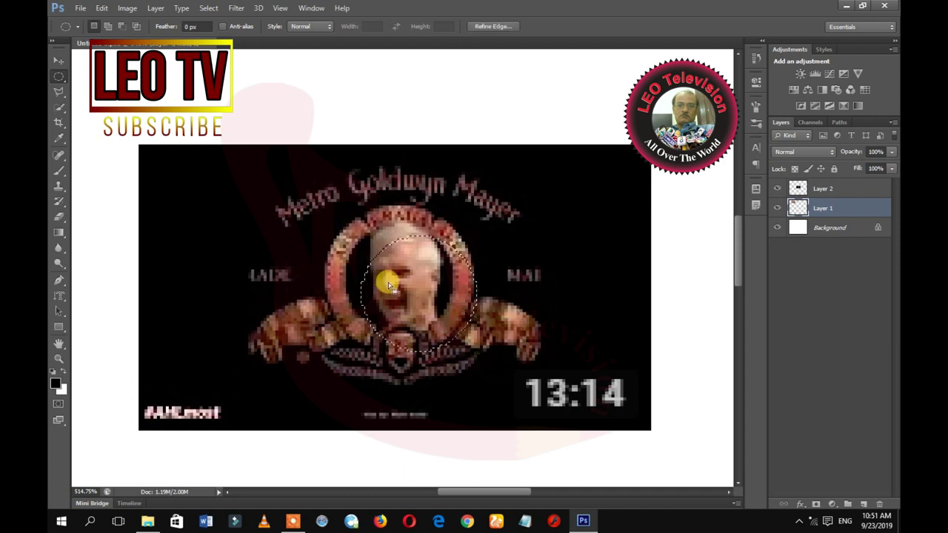
{"action": "left_click_drag", "start_coordinate": [388, 286], "coordinate": [368, 264]}
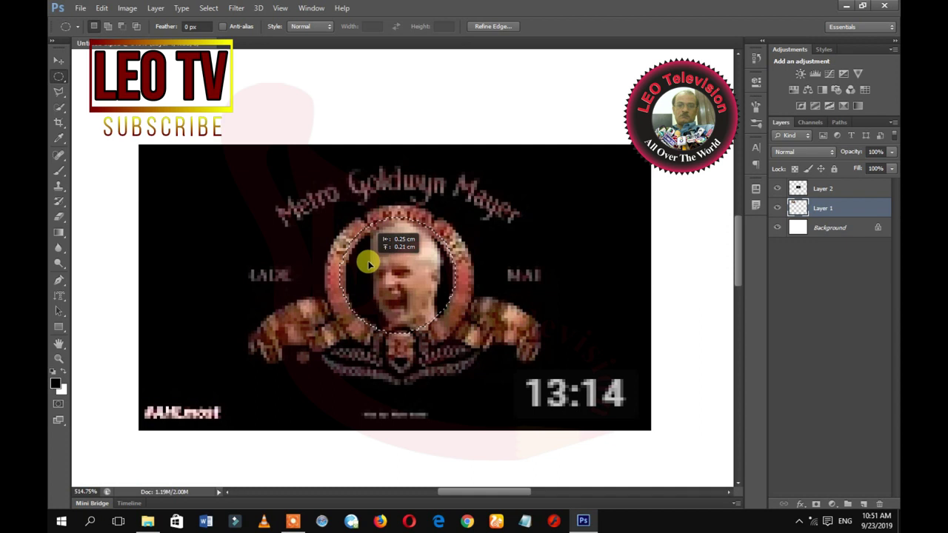
{"action": "left_click_drag", "start_coordinate": [368, 264], "coordinate": [385, 269]}
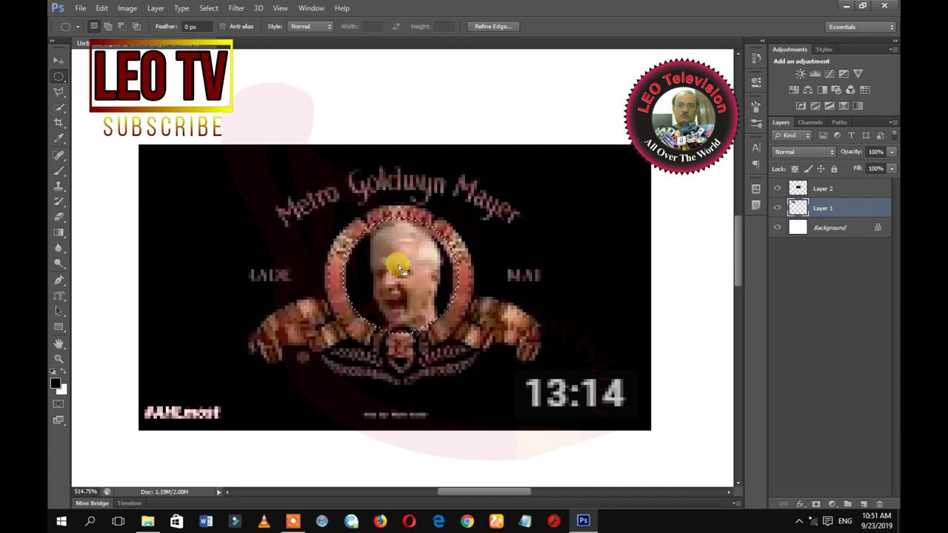
Attempt Ctrl+X and Ctrl+C on the circle, dismissing each empty-area error.
{"action": "key", "text": "ctrl+x"}
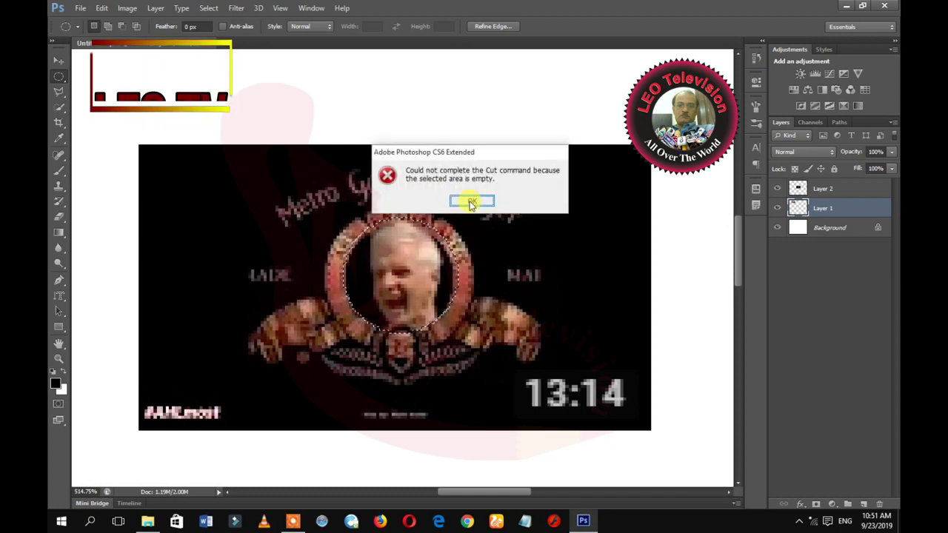
{"action": "left_click", "coordinate": [471, 200]}
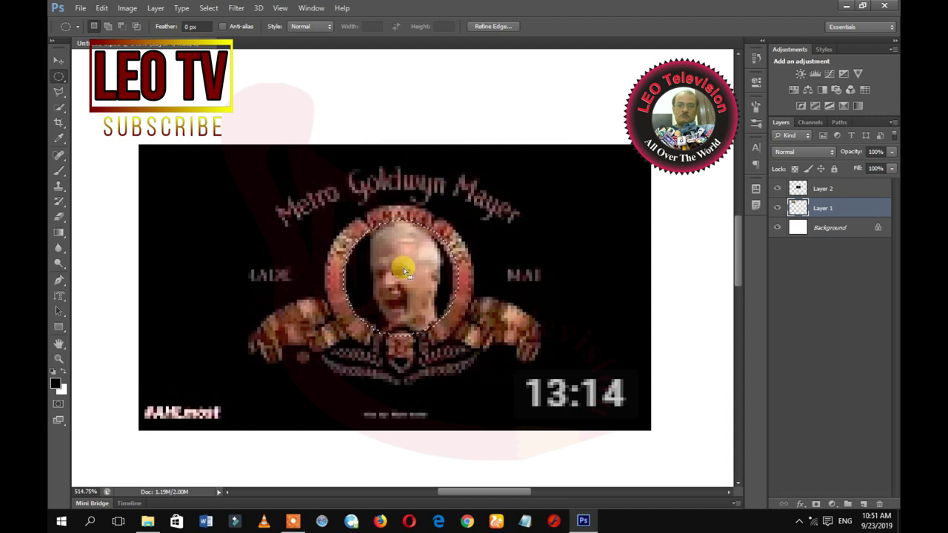
{"action": "key", "text": "ctrl+x"}
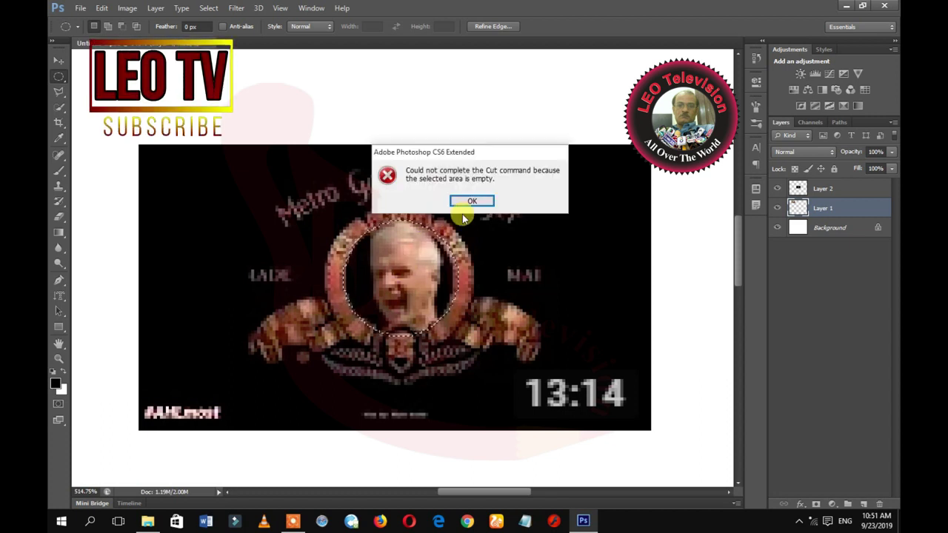
{"action": "left_click", "coordinate": [462, 201]}
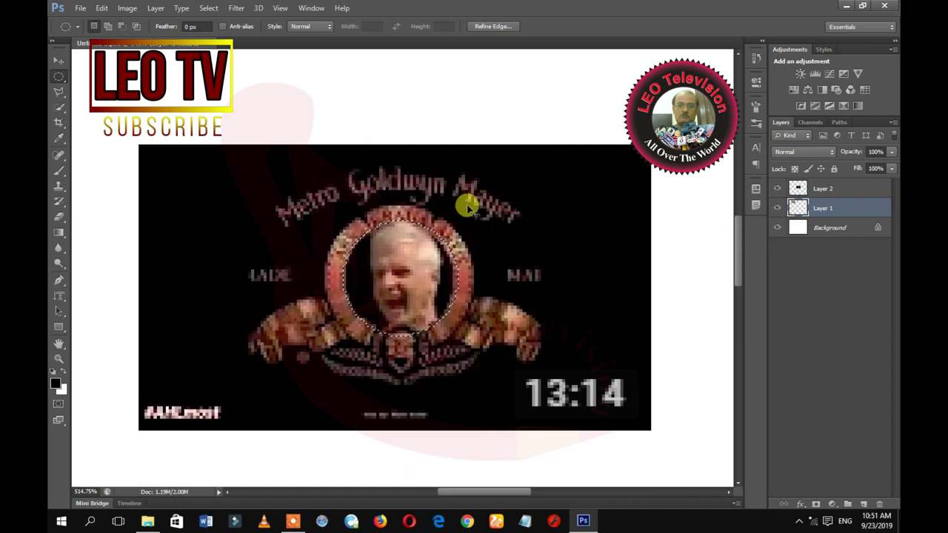
{"action": "key", "text": "ctrl+c"}
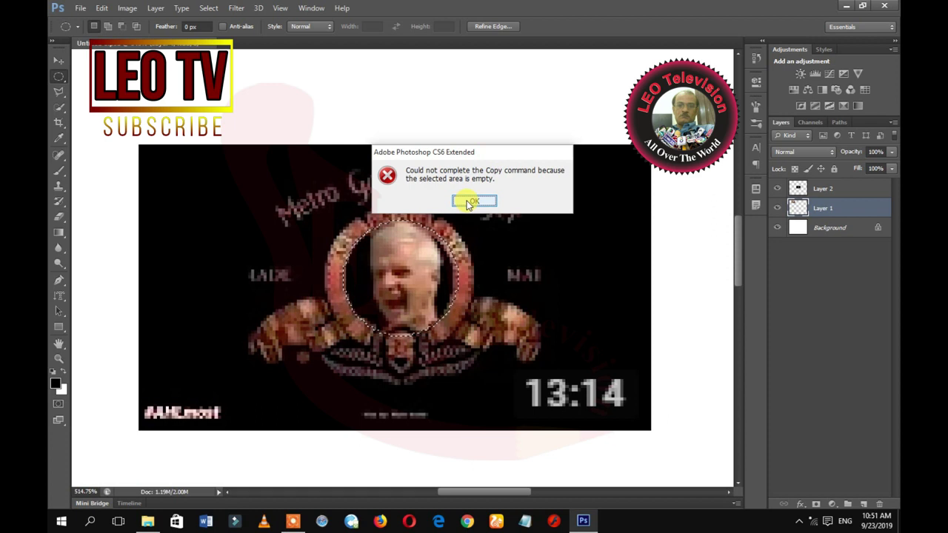
{"action": "left_click", "coordinate": [468, 201]}
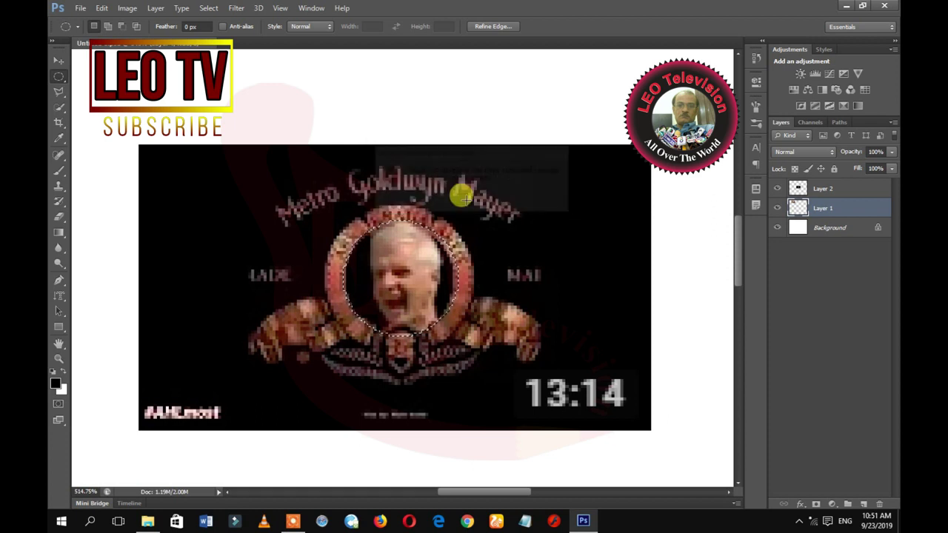
{"action": "left_click", "coordinate": [60, 60]}
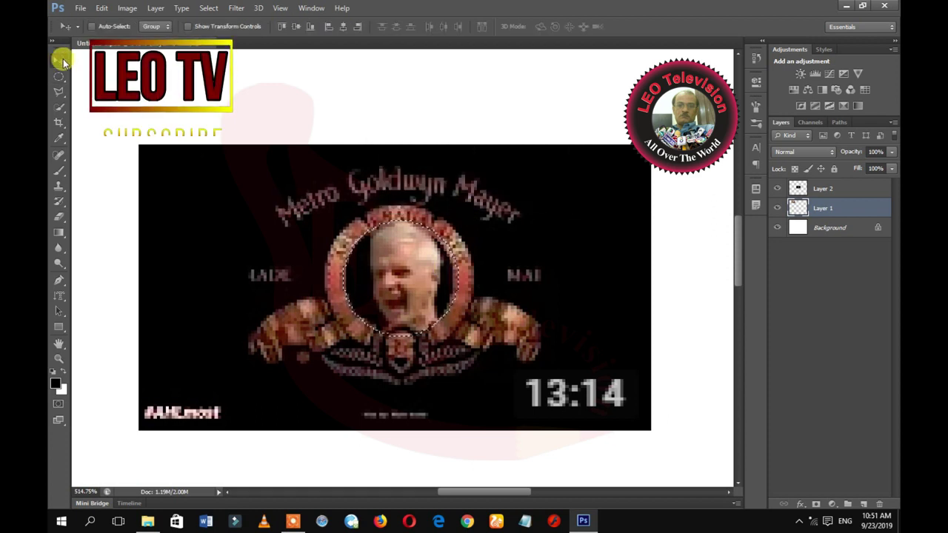
Try moving the selected circle and dismiss the repeated empty-selection errors.
{"action": "left_click", "coordinate": [400, 278]}
{"action": "left_click", "coordinate": [466, 202]}
{"action": "left_click", "coordinate": [420, 258]}
{"action": "left_click", "coordinate": [469, 201]}
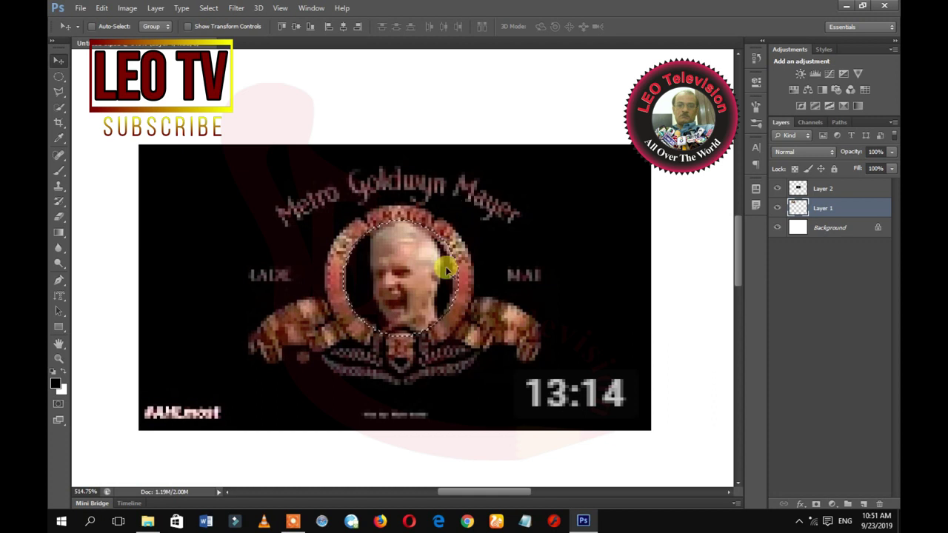
Delete the face inside the circle on Layer 2, then paste and undo the paste.
{"action": "left_click", "coordinate": [817, 187]}
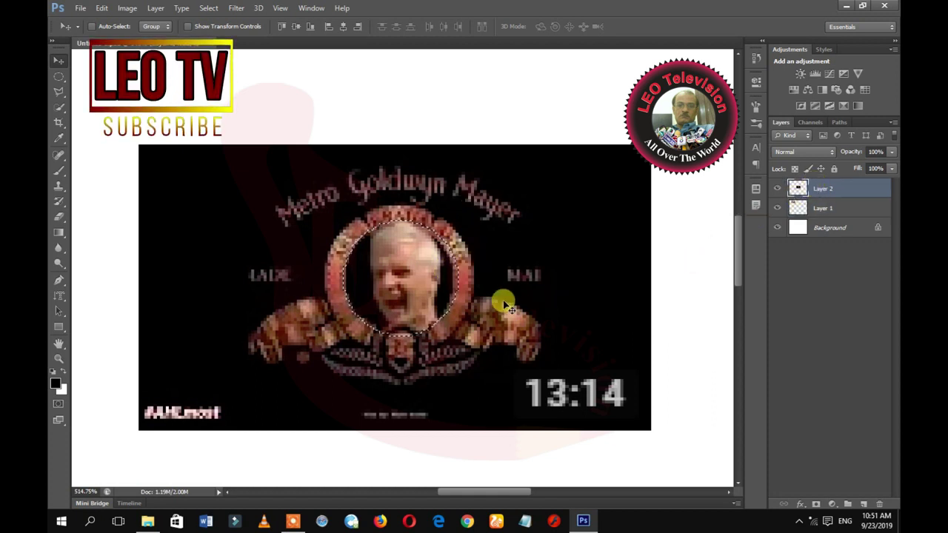
{"action": "key", "text": "Delete"}
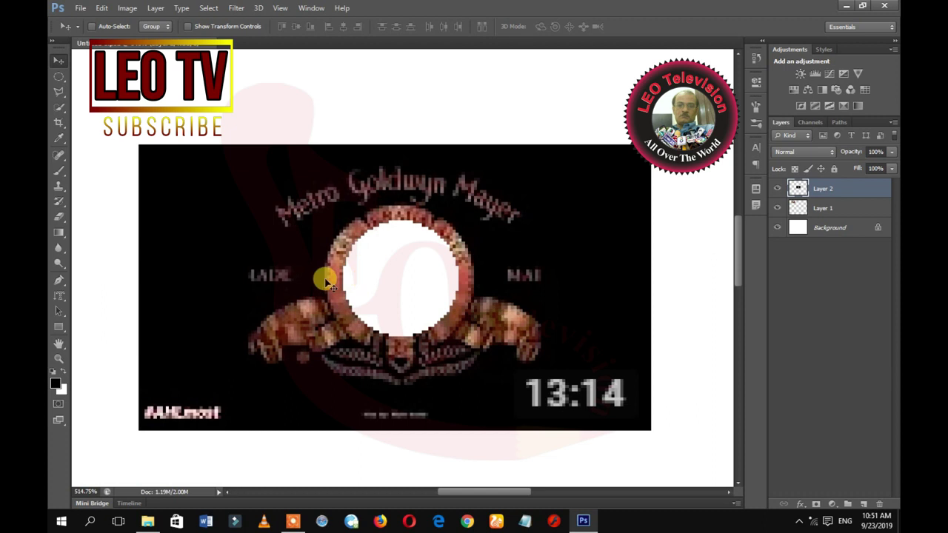
{"action": "key", "text": "ctrl+v"}
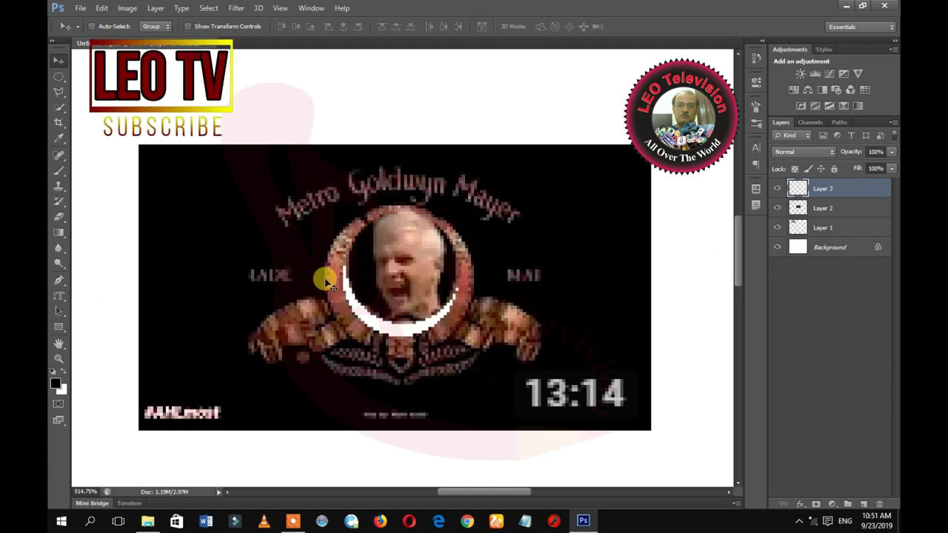
{"action": "key", "text": "ctrl+z"}
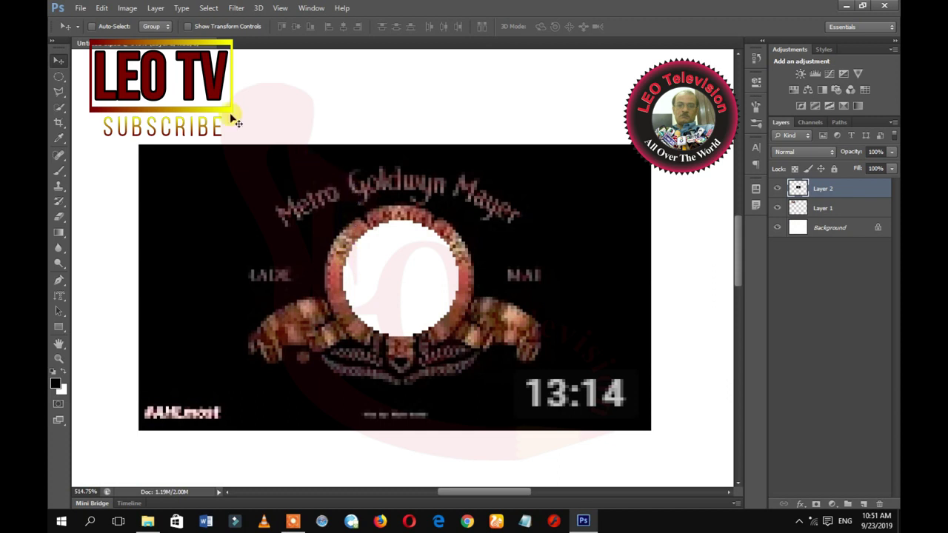
Fit the whole canvas on screen.
{"action": "key", "text": "z"}
{"action": "right_click", "coordinate": [356, 175]}
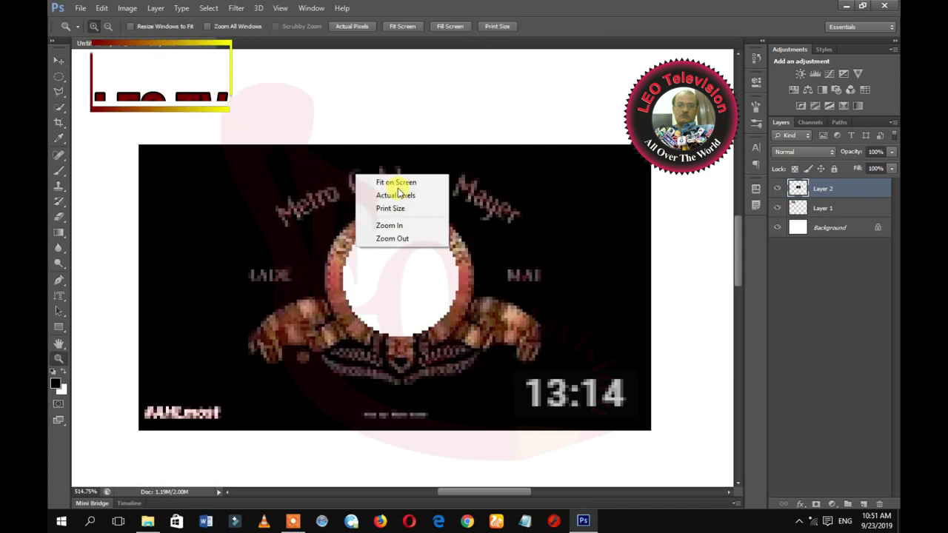
{"action": "left_click", "coordinate": [398, 183]}
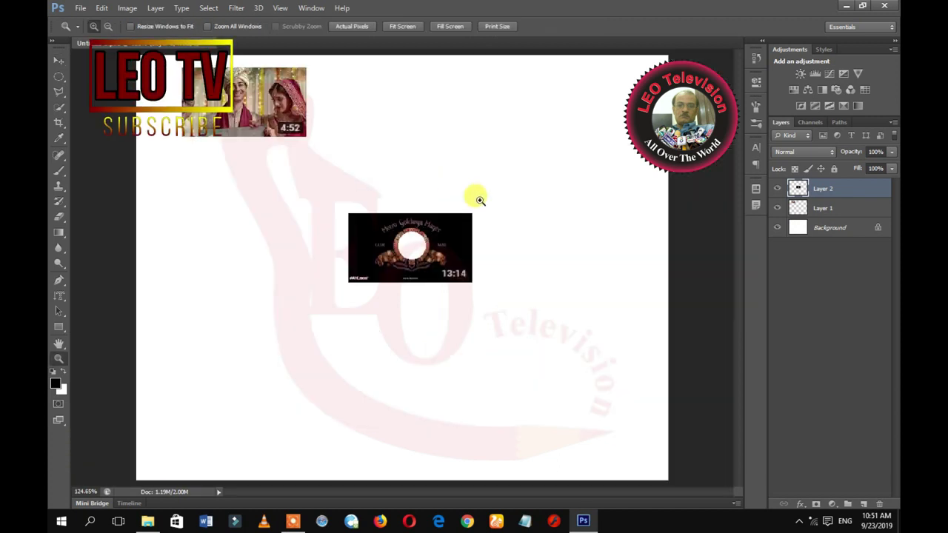
Move the 13:14 thumbnail near the top and place the 4:52 thumbnail below it.
{"action": "left_click", "coordinate": [59, 62]}
{"action": "left_click_drag", "start_coordinate": [403, 248], "coordinate": [371, 104]}
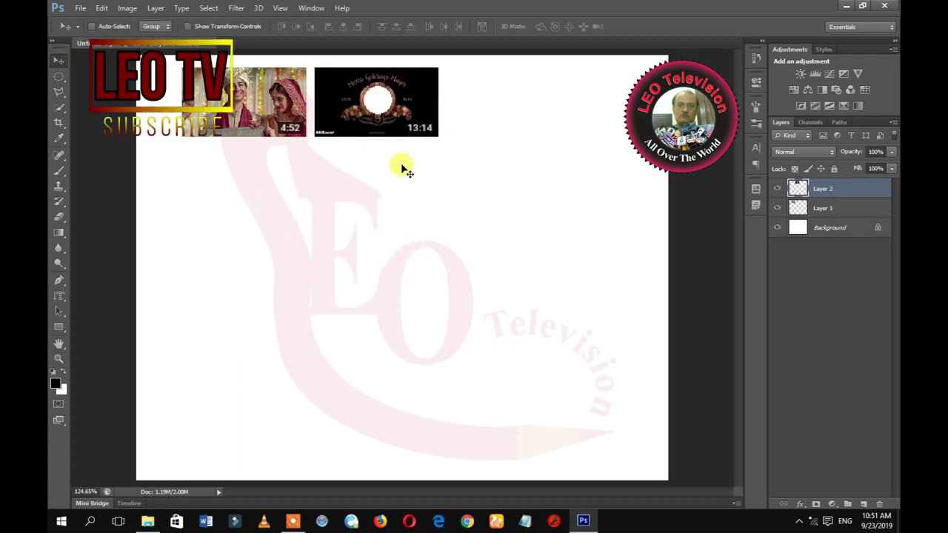
{"action": "left_click_drag", "start_coordinate": [244, 127], "coordinate": [257, 128]}
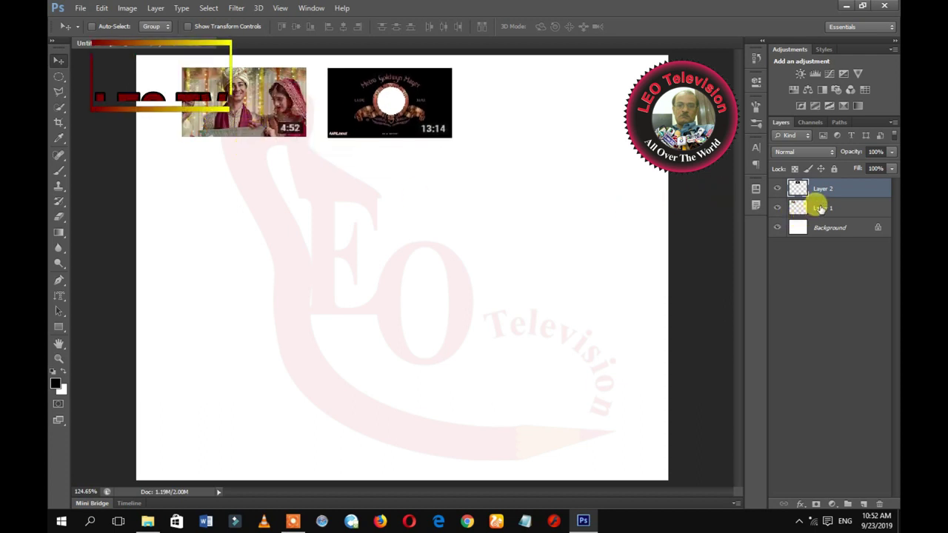
{"action": "left_click", "coordinate": [817, 207]}
{"action": "left_click_drag", "start_coordinate": [271, 117], "coordinate": [425, 212]}
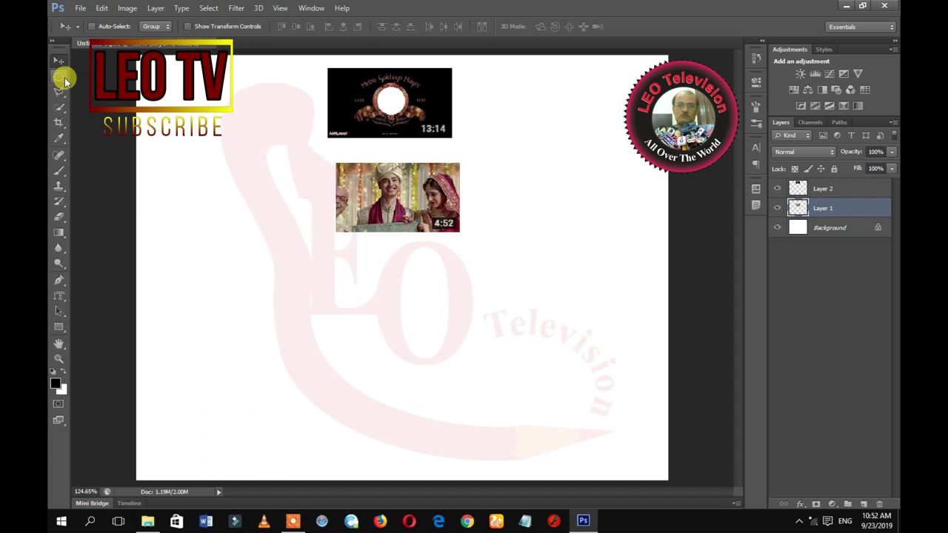
Zoom onto the 4:52 wedding thumbnail and select a circle around the bride's face.
{"action": "key", "text": "z"}
{"action": "left_click_drag", "start_coordinate": [321, 148], "coordinate": [505, 250]}
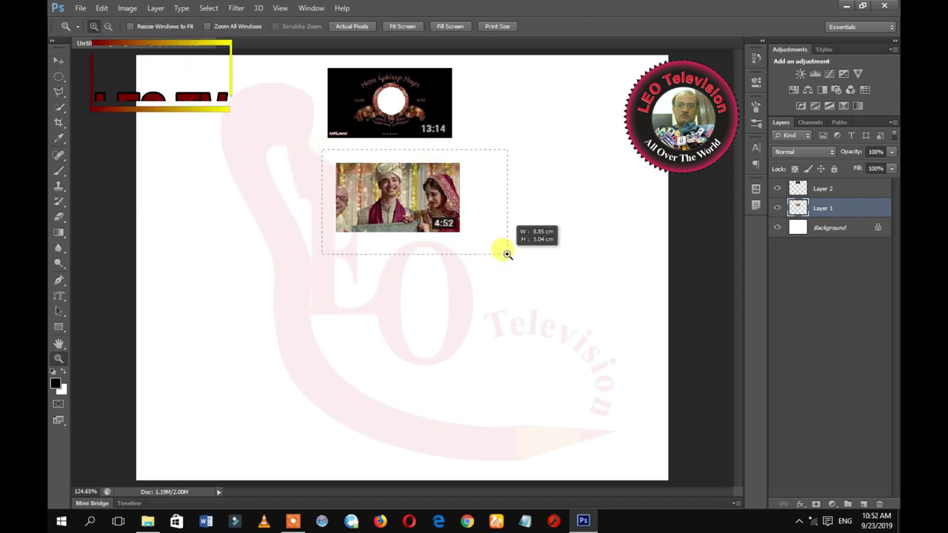
{"action": "left_click", "coordinate": [58, 79]}
{"action": "left_click_drag", "start_coordinate": [420, 156], "coordinate": [552, 292]}
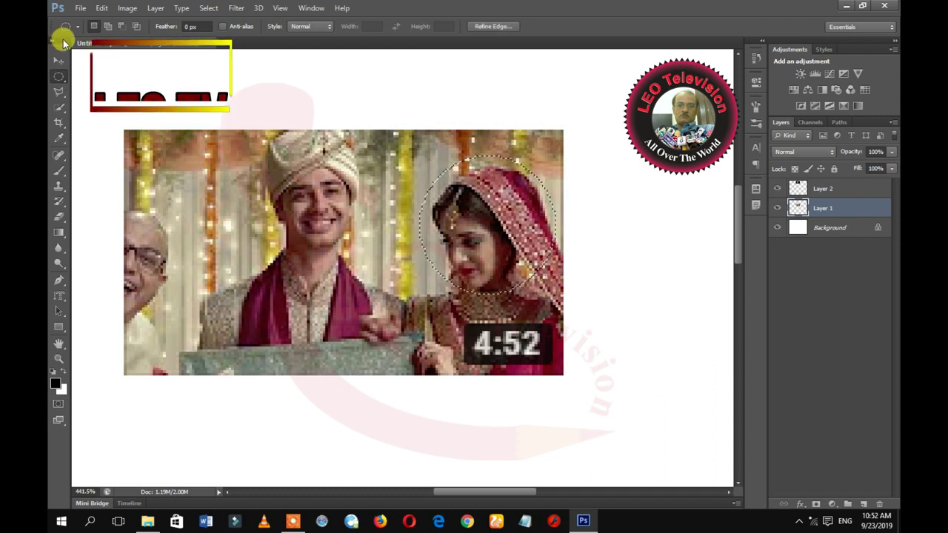
Cut the face circle onto new Layer 3 and move it up and right.
{"action": "left_click", "coordinate": [59, 61]}
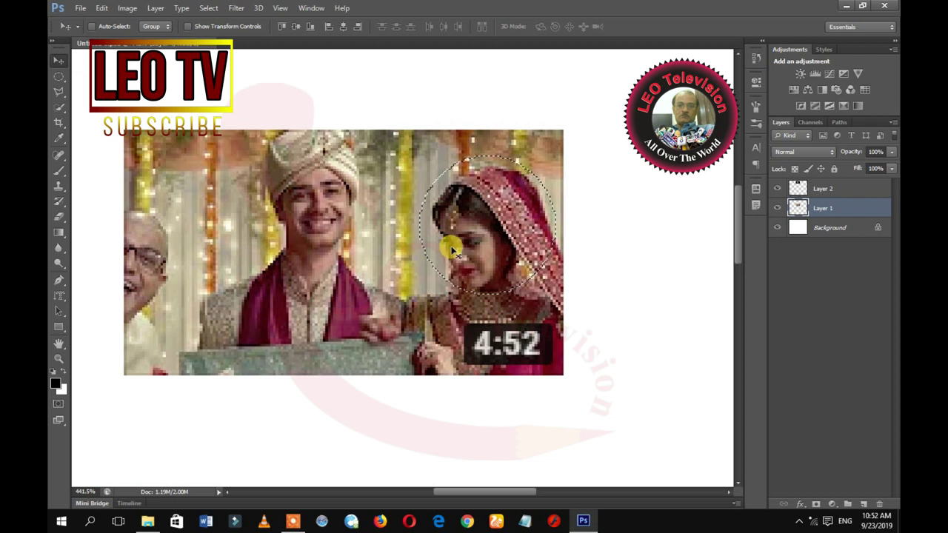
{"action": "key", "text": "Delete"}
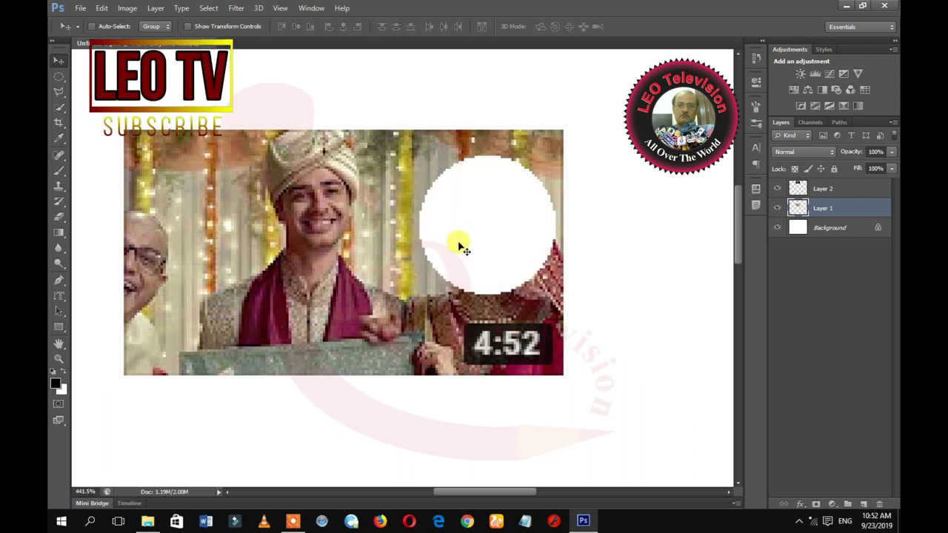
{"action": "key", "text": "ctrl+j"}
{"action": "left_click_drag", "start_coordinate": [459, 248], "coordinate": [578, 174]}
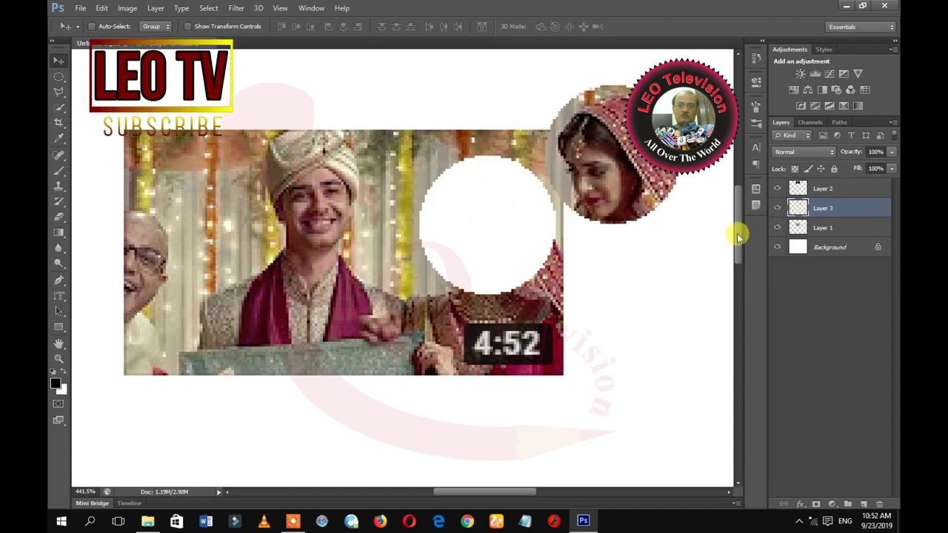
Drag the bride's face onto the MGM circle and move Layer 3 above Layer 2.
{"action": "left_click_drag", "start_coordinate": [737, 233], "coordinate": [737, 188]}
{"action": "left_click_drag", "start_coordinate": [592, 411], "coordinate": [303, 162]}
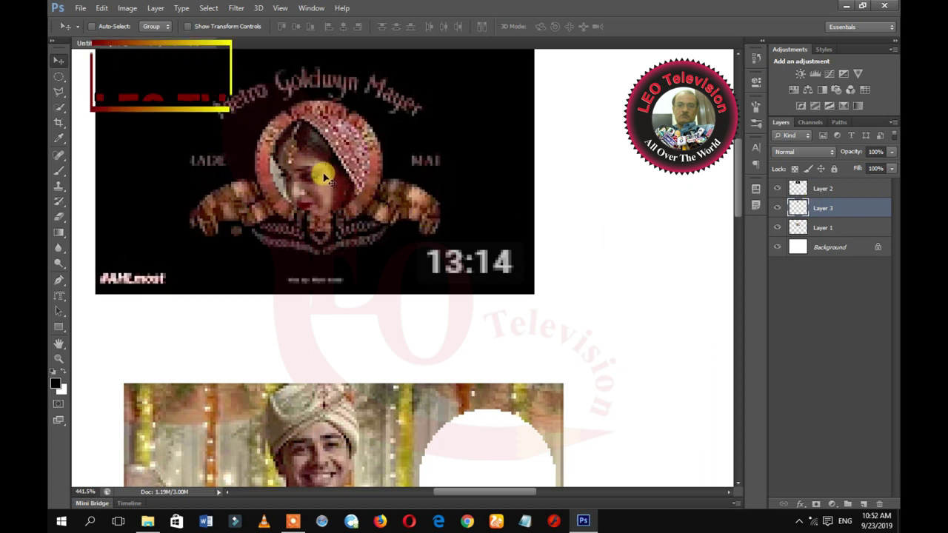
{"action": "double_click", "coordinate": [835, 189]}
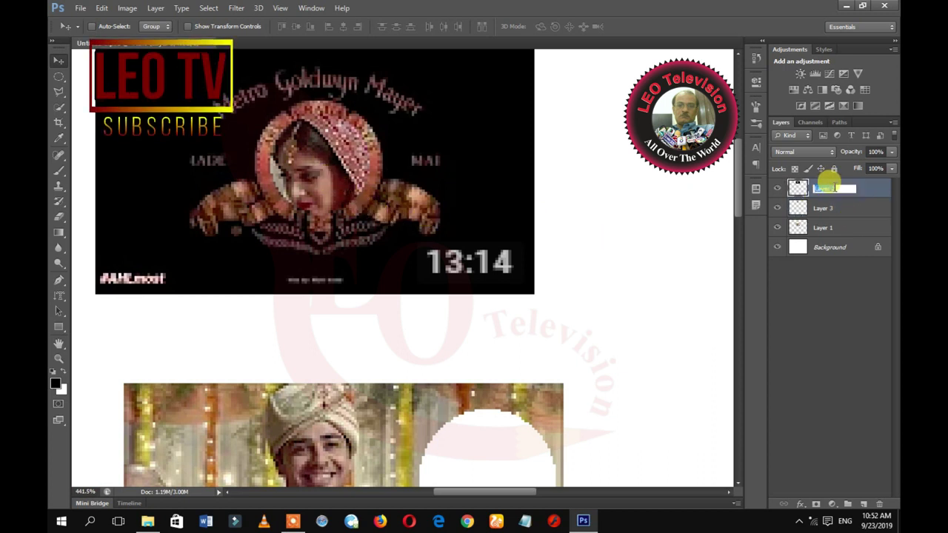
{"action": "left_click", "coordinate": [776, 321]}
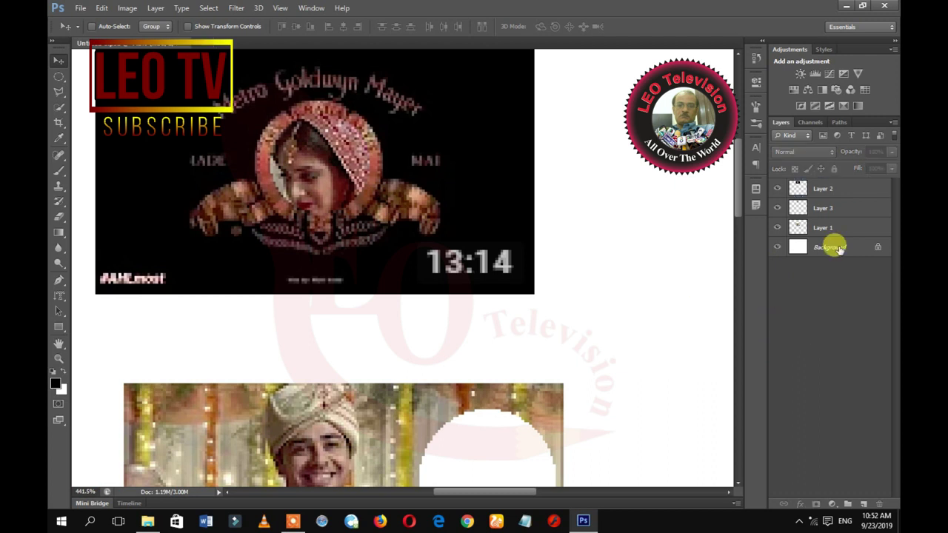
{"action": "left_click_drag", "start_coordinate": [859, 210], "coordinate": [859, 190]}
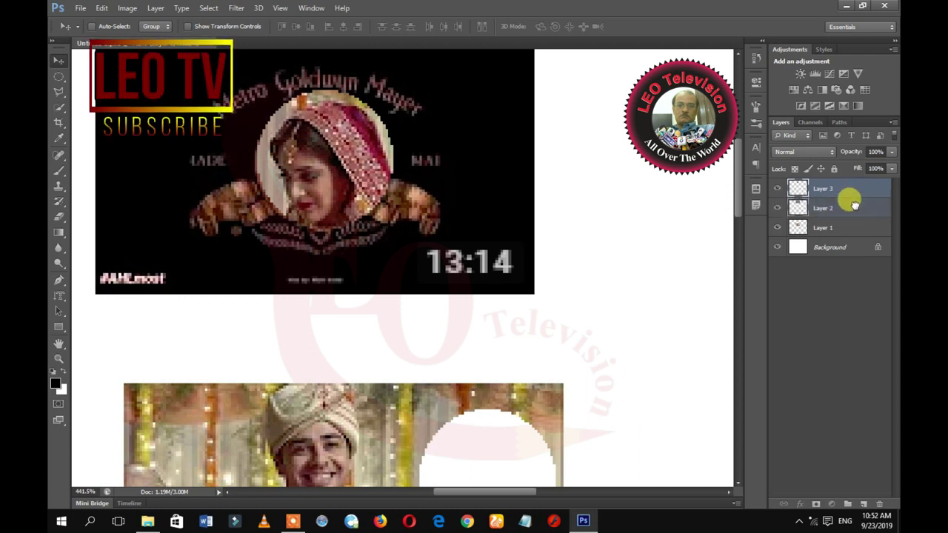
Nudge the Layer 2 MGM logo slightly right and up under the bride's face.
{"action": "left_click", "coordinate": [852, 208]}
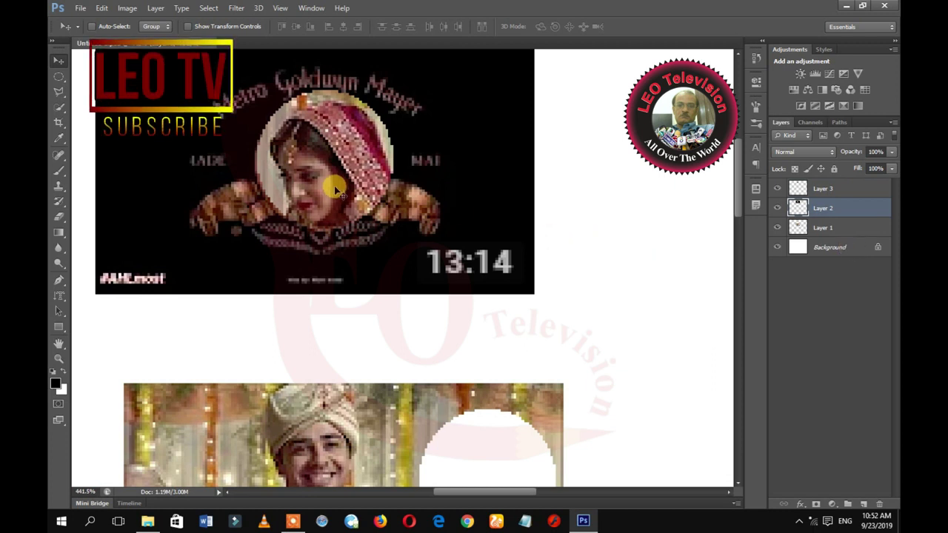
{"action": "left_click_drag", "start_coordinate": [335, 189], "coordinate": [347, 184]}
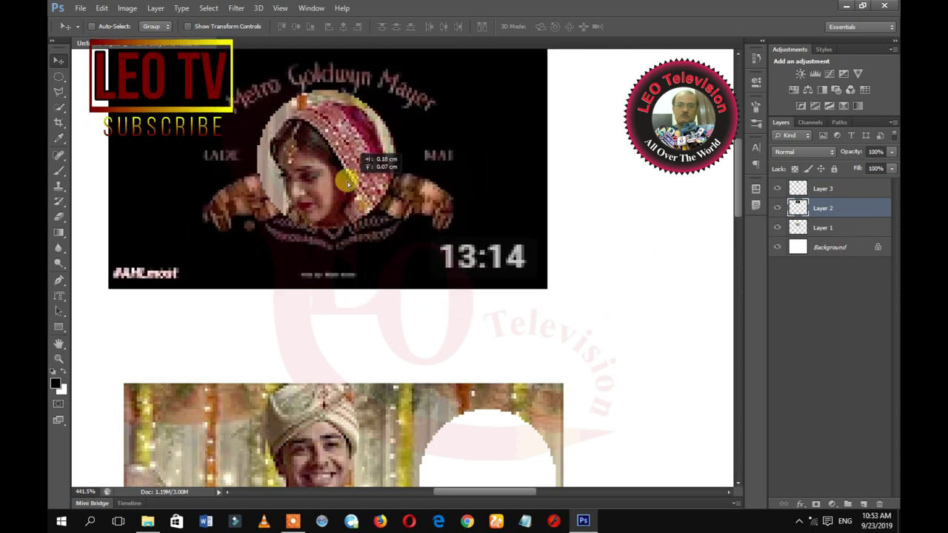